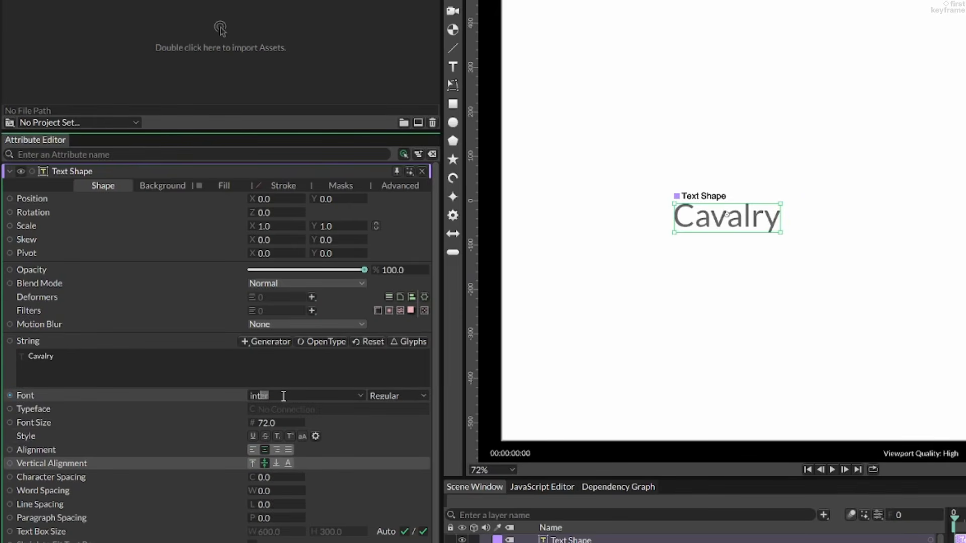
# Set the text shape's font to Inter Display with the Light style.
pyautogui.press('Return')
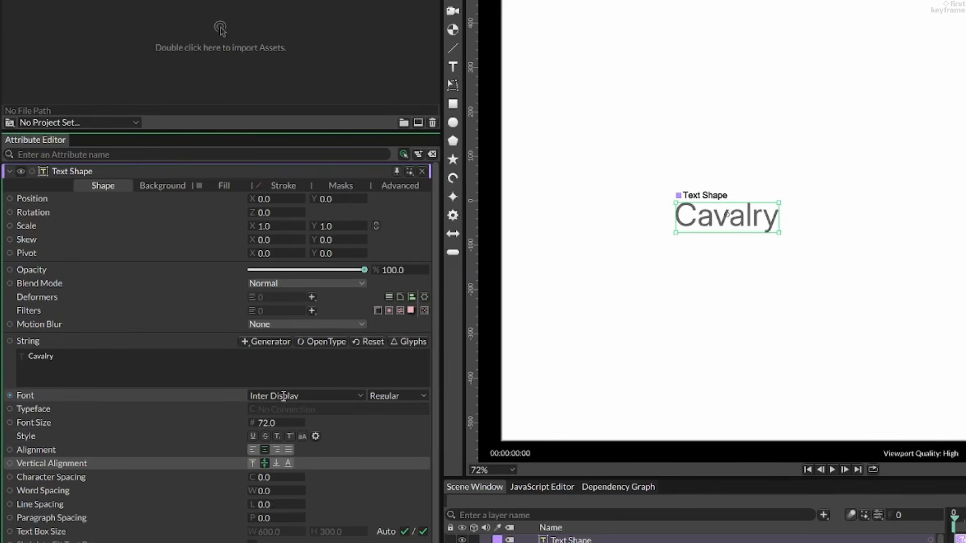
pyautogui.press('Tab')
pyautogui.write('lig')
pyautogui.press('Return')
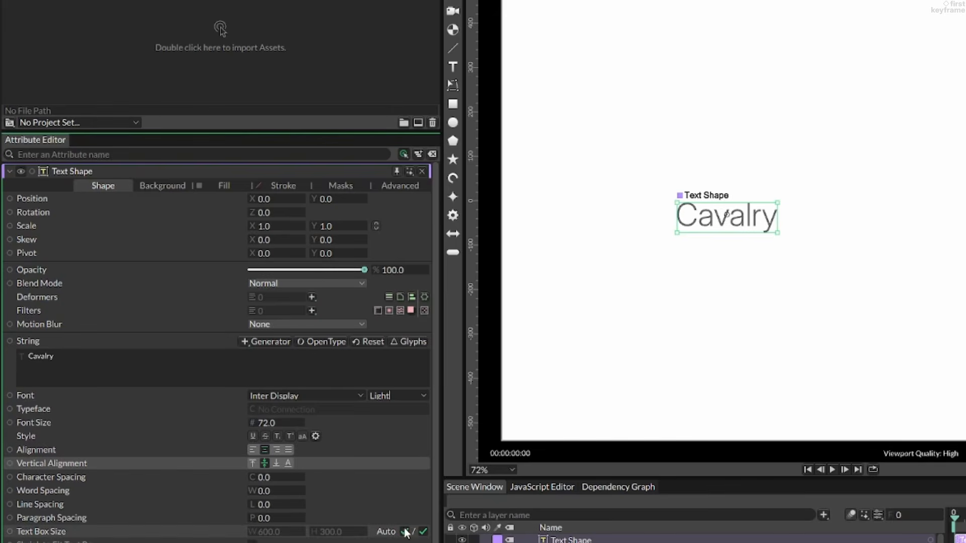
# Replace the default Cavalry text with the copied lorem ipsum paragraph.
pyautogui.click(76, 360)
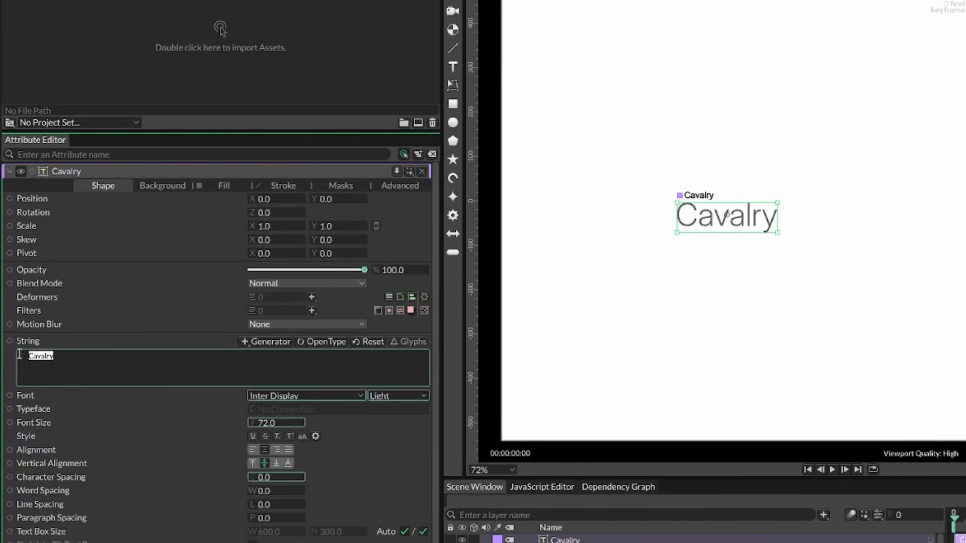
pyautogui.press('BackSpace')
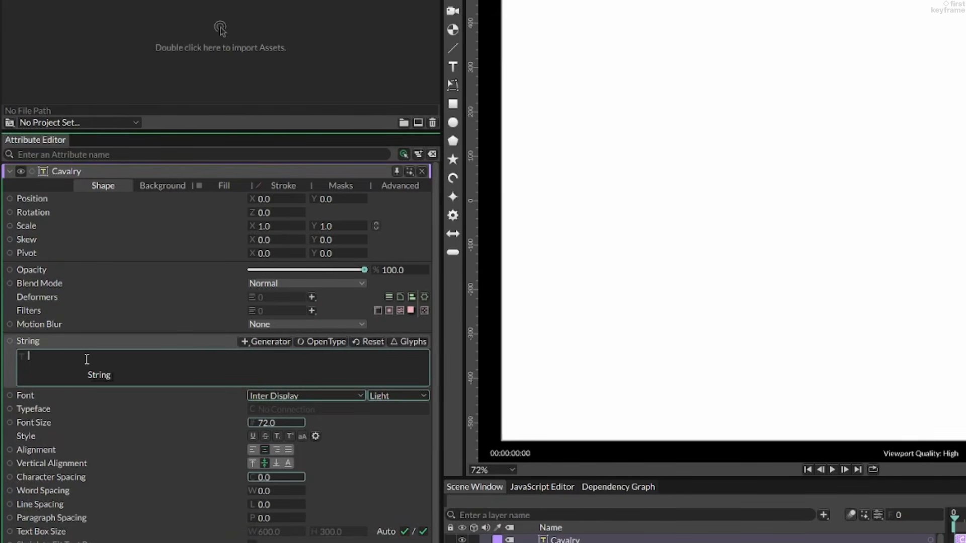
pyautogui.write('Lorem ipsum dolor sit amet, consectetur adipiscing elit, sed do eiusmod tempor incididunt ut labore et dolore magna aliqua. Ut enim ad minim veniam, quis nostrud exercitation ullamco laboris nisi ut aliquip ex ea commodo consequat. Duis aute irure dolor in reprehenderit in voluptate velit esse cillum dolore eu fugiat nulla pariatur. Excepteur sint occaecat cupidatat non proident, sunt in culpa qui officia deserunt mollit anim id est laborum.')
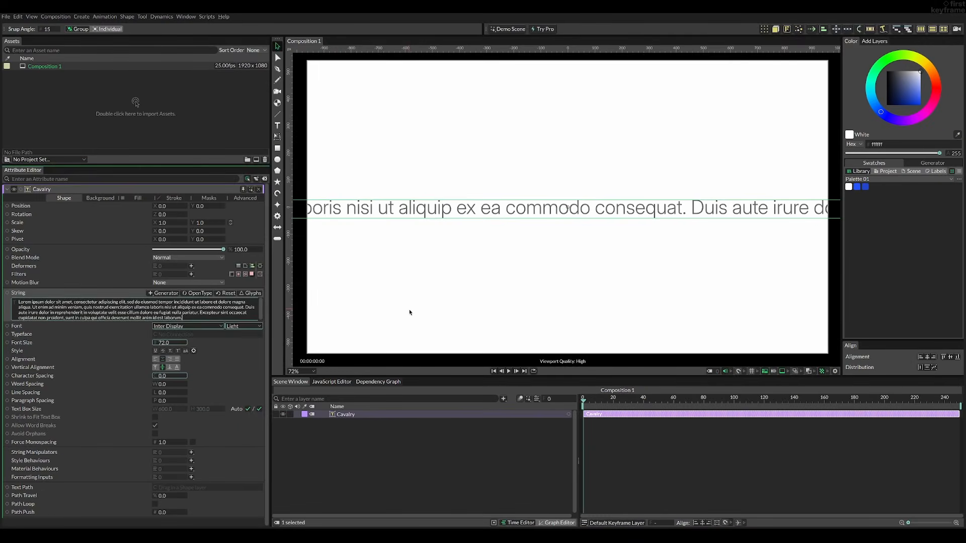
pyautogui.click(671, 373)
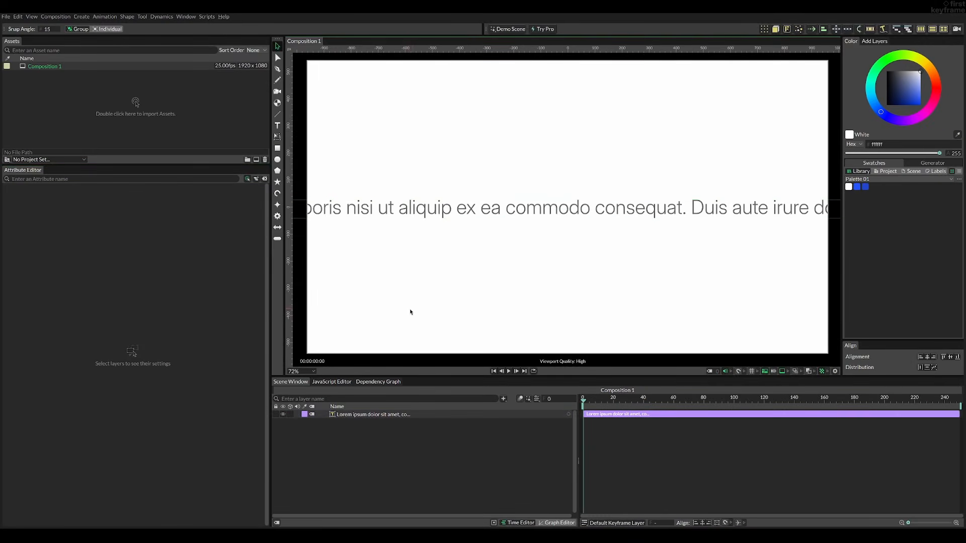
# Turn off automatic width for the paragraph's text box and set its width to 1500.
pyautogui.click(475, 209)
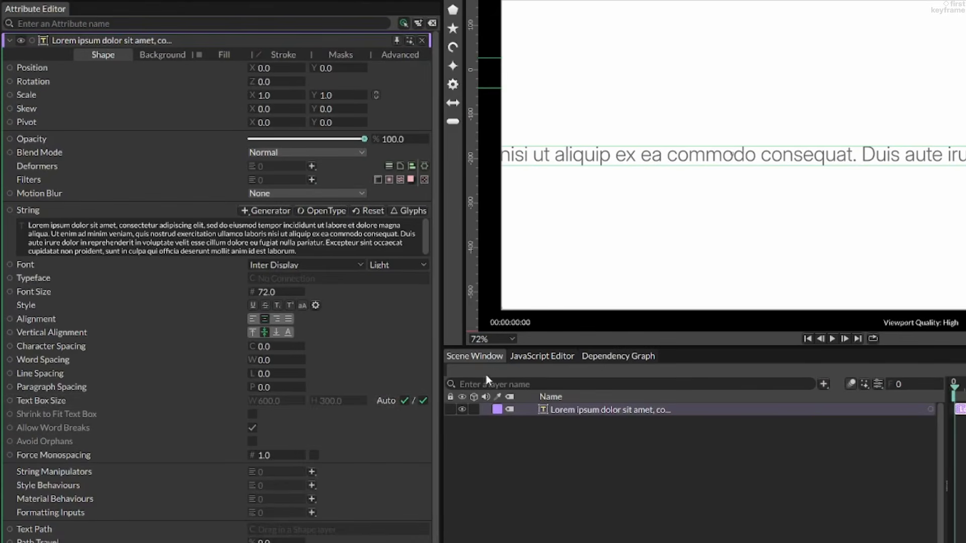
pyautogui.click(404, 400)
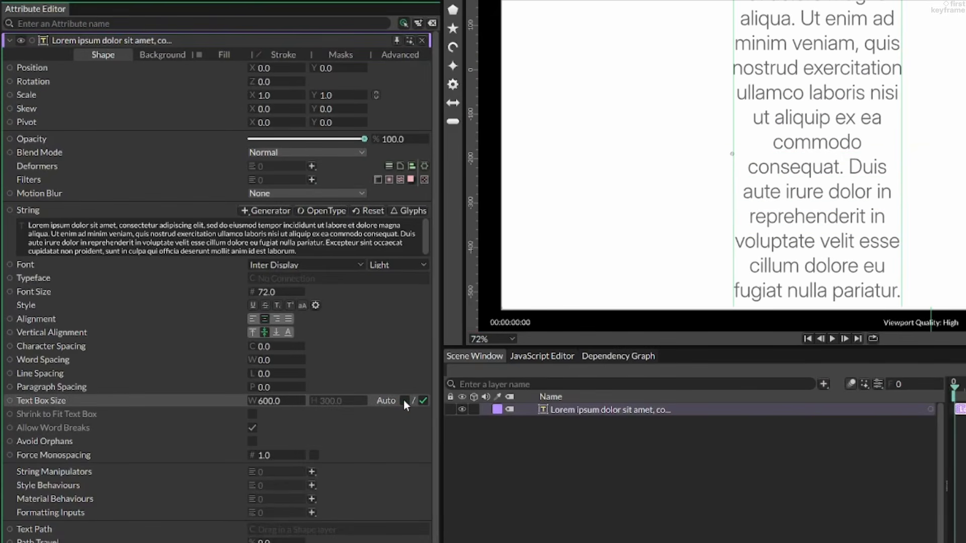
pyautogui.moveTo(270, 405); pyautogui.dragTo(832, 399)
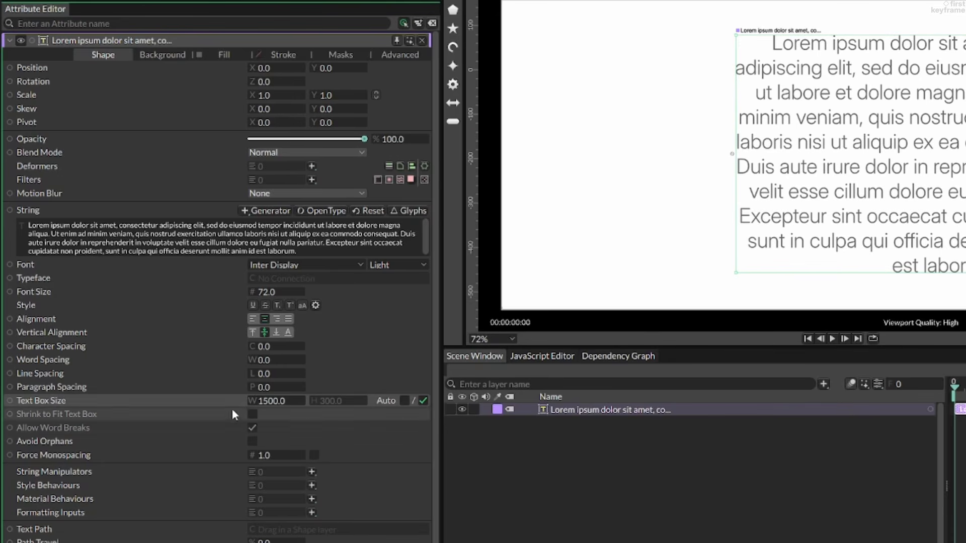
# Set the paragraph's X position to -750, half the text box width, to centre it in the composition.
pyautogui.moveTo(276, 73)
pyautogui.mouseDown()
pyautogui.moveTo(243, 73)
pyautogui.moveTo(271, 71)
pyautogui.mouseUp()
pyautogui.hotkey('ctrl', 'z')
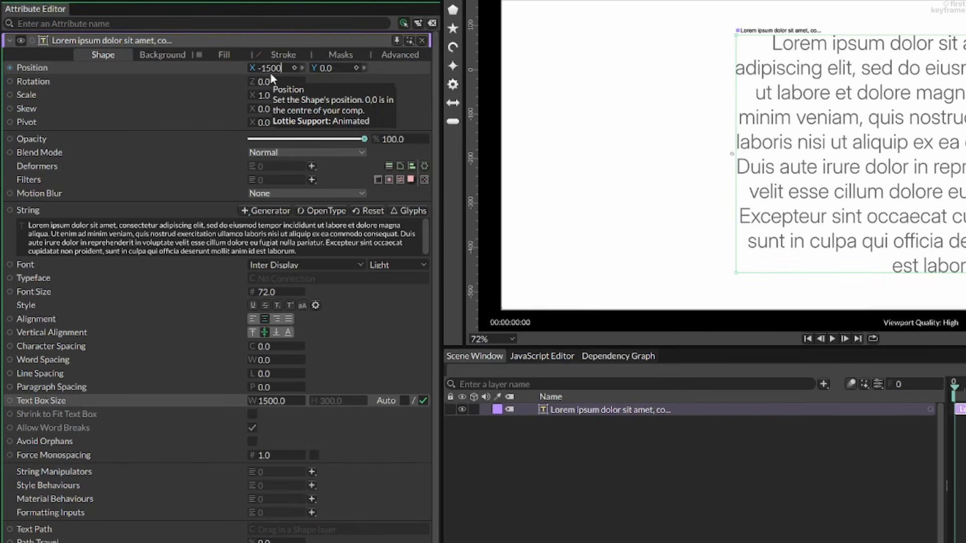
pyautogui.write('2')
pyautogui.press('Return')
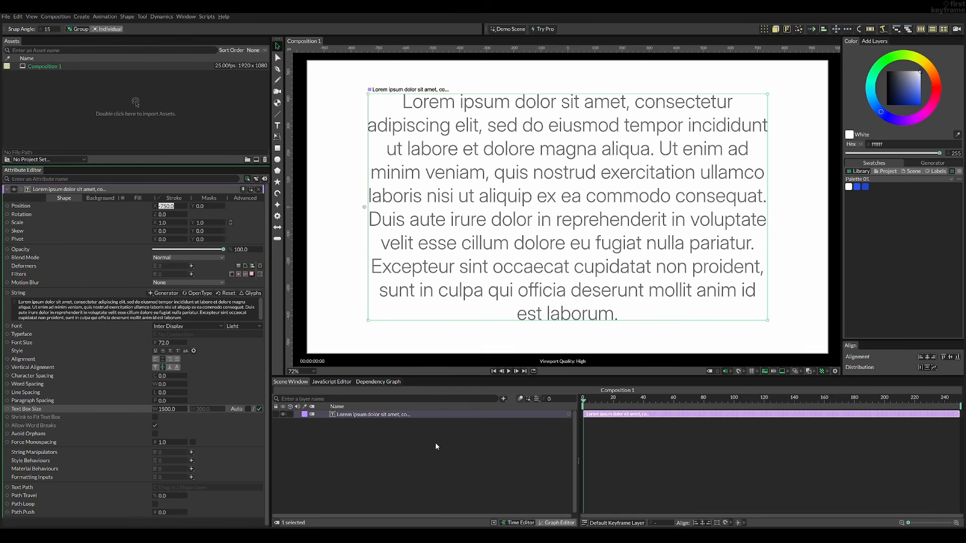
# Apply the Royal Blue palette swatch (2454ff) as the composition background.
pyautogui.click(436, 443)
pyautogui.click(503, 271)
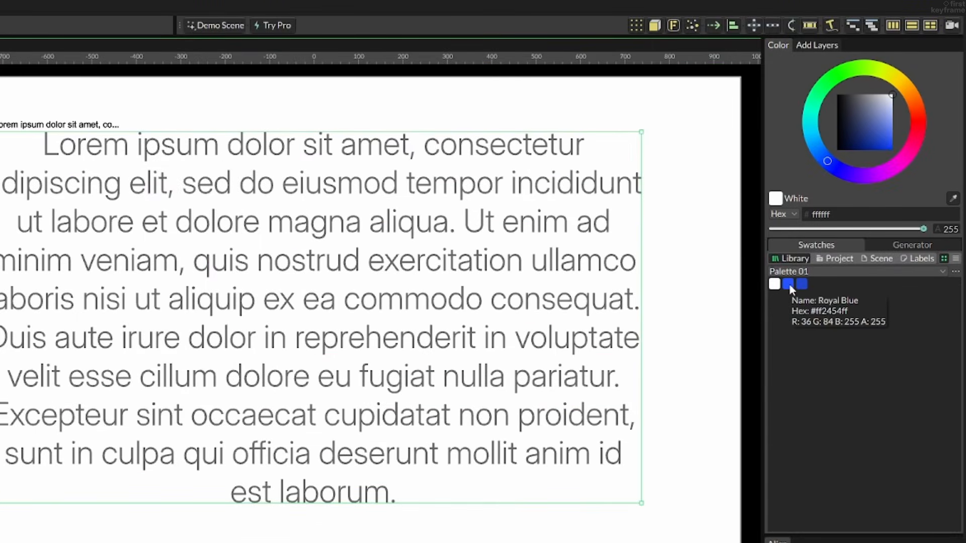
pyautogui.moveTo(789, 284); pyautogui.dragTo(705, 390)
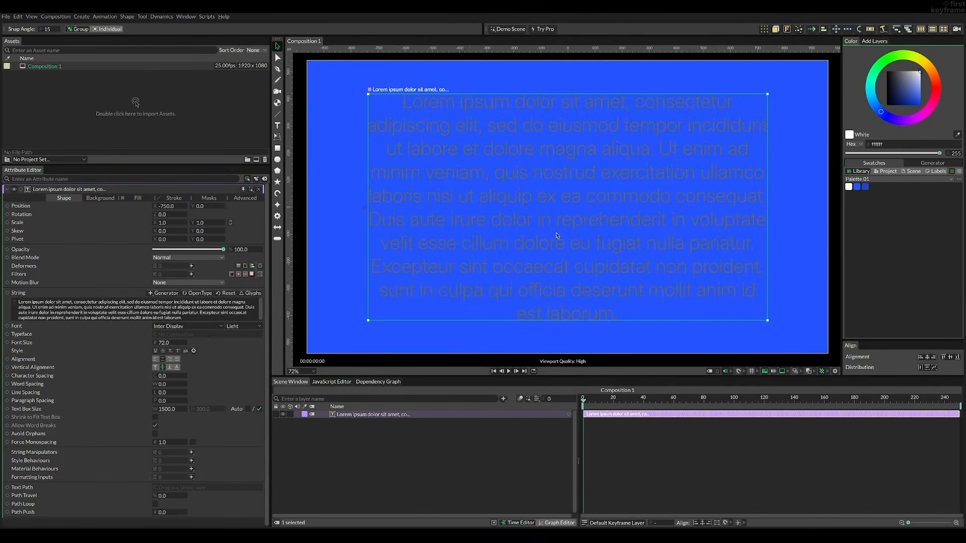
# Change the paragraph's fill colour to the darker blue palette swatch, 2046cf.
pyautogui.click(134, 196)
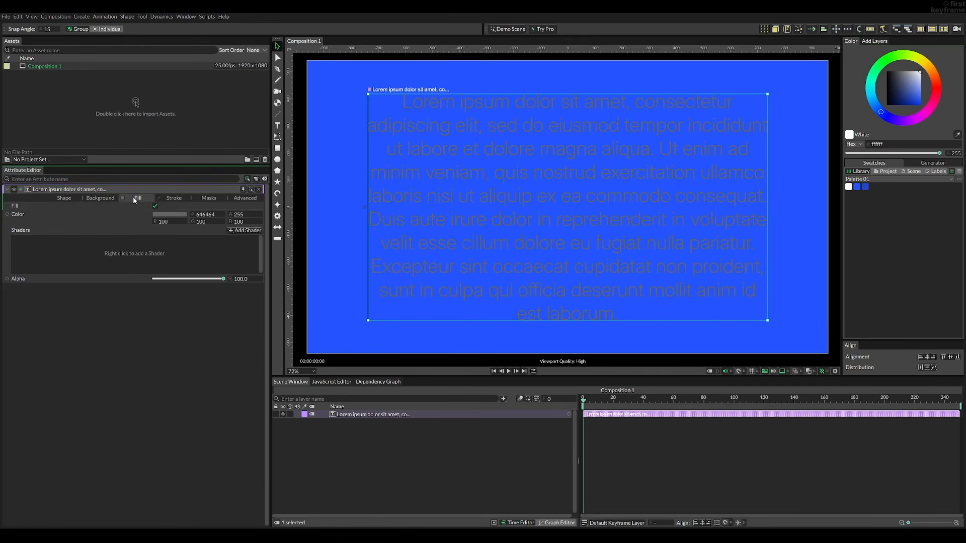
pyautogui.moveTo(868, 190); pyautogui.dragTo(231, 240)
pyautogui.moveTo(154, 215); pyautogui.dragTo(157, 217)
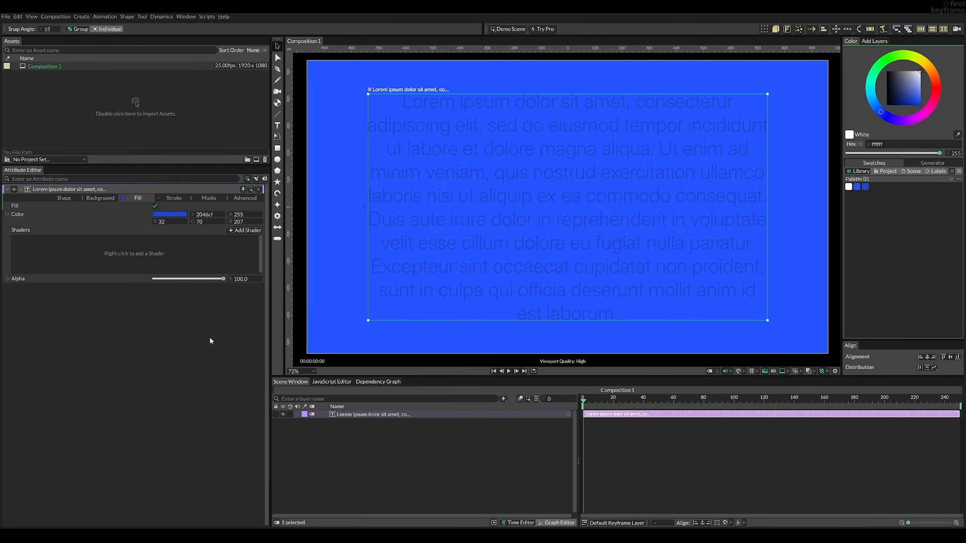
pyautogui.click(311, 316)
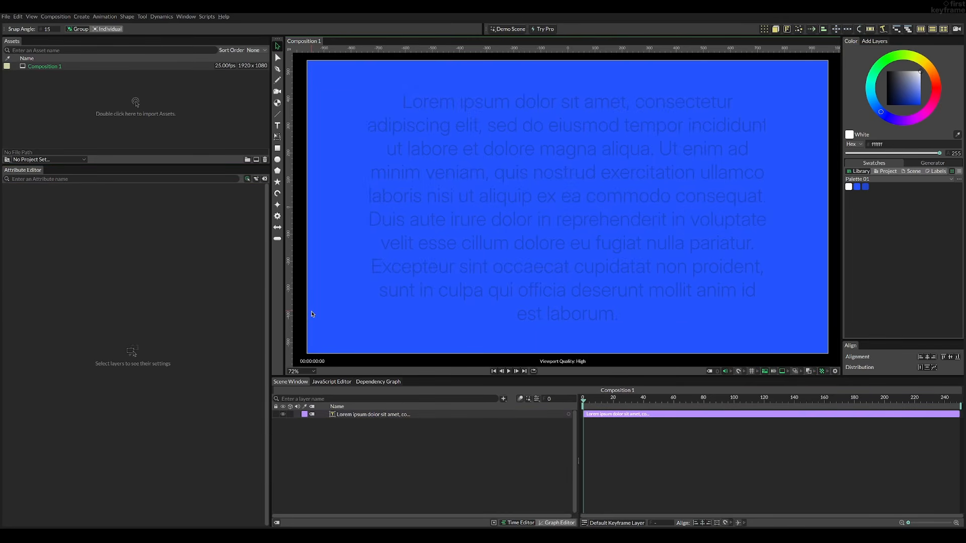
# Add a Sub-Mesh deformer to the lorem ipsum text shape.
pyautogui.click(524, 251)
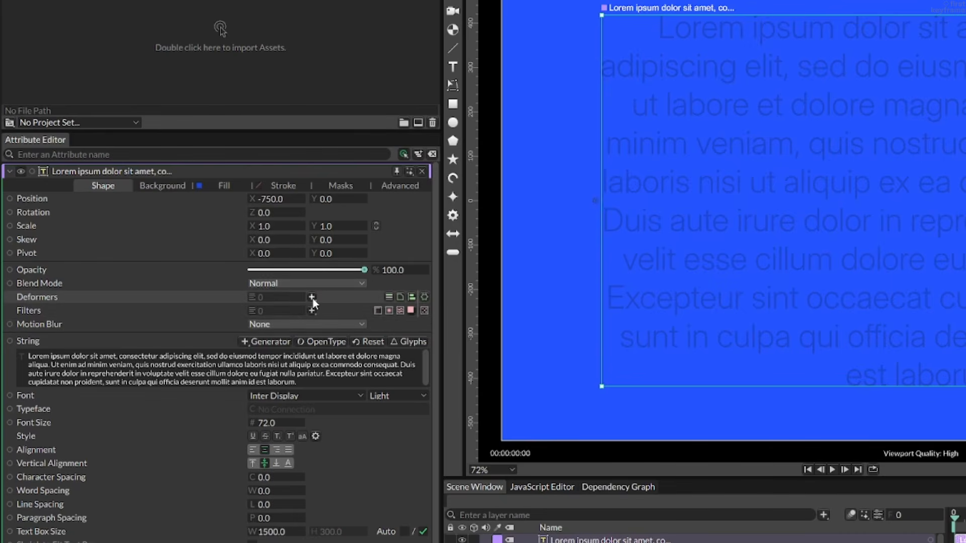
pyautogui.click(312, 297)
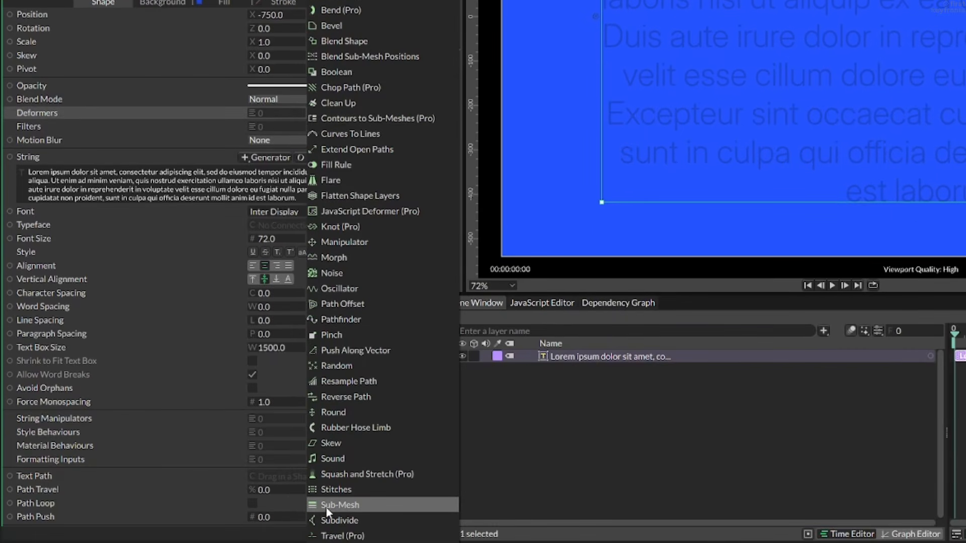
pyautogui.click(326, 505)
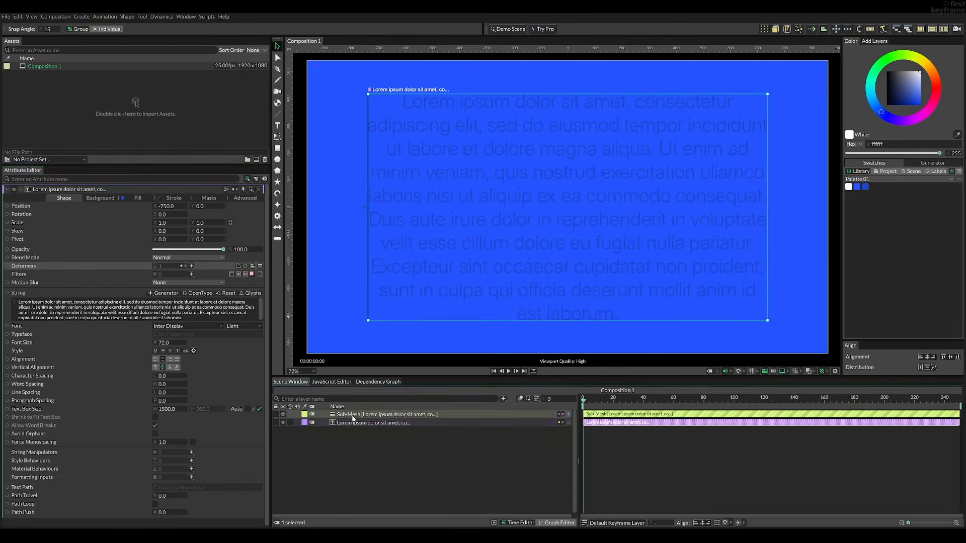
# Add a falloff to the Sub-Mesh and set the Sub-Mesh scale to 1.2 on both X and Y.
pyautogui.click(353, 417)
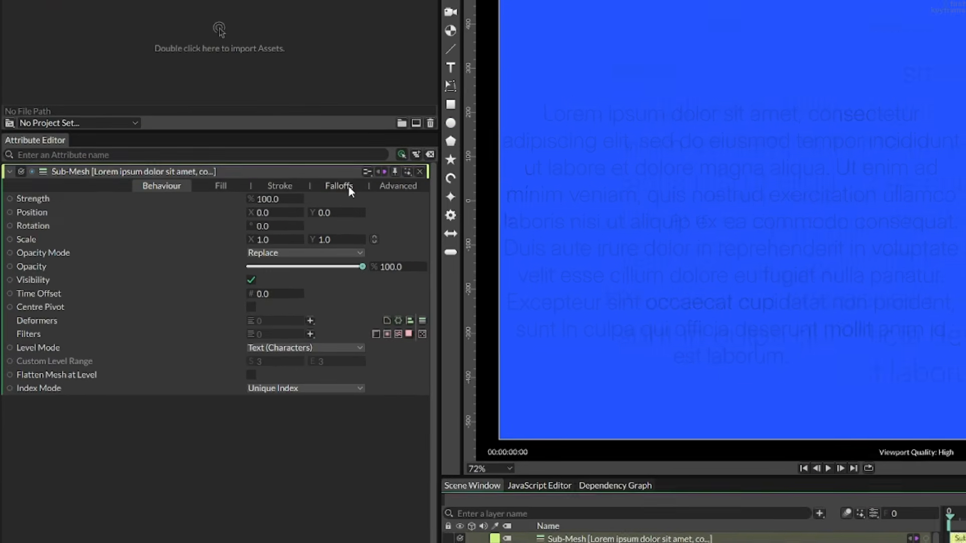
pyautogui.click(212, 198)
pyautogui.click(405, 198)
pyautogui.click(405, 208)
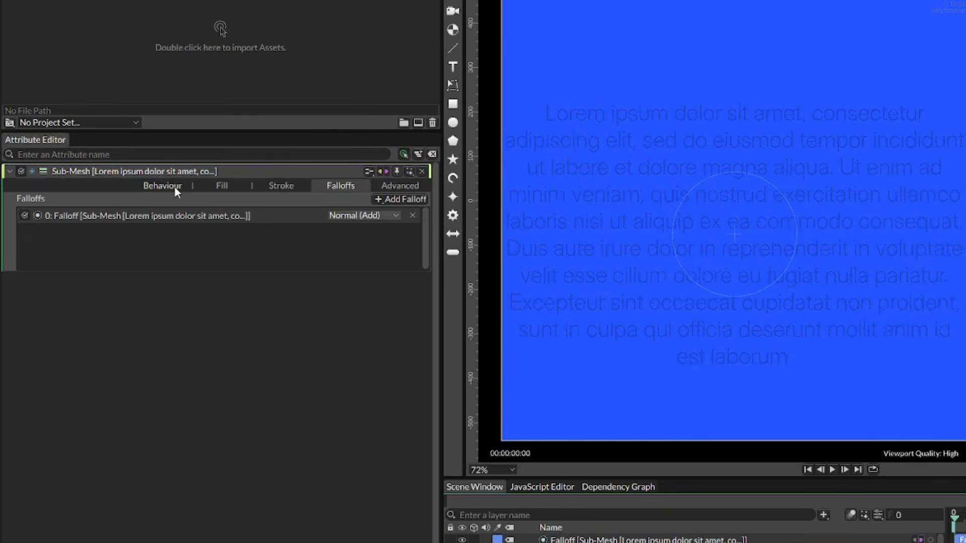
pyautogui.click(100, 199)
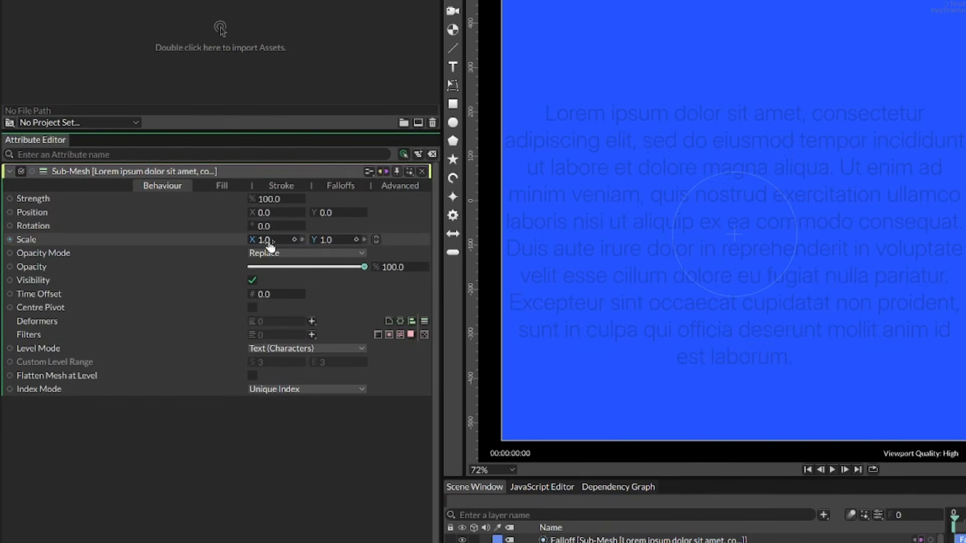
pyautogui.moveTo(272, 243); pyautogui.dragTo(279, 243)
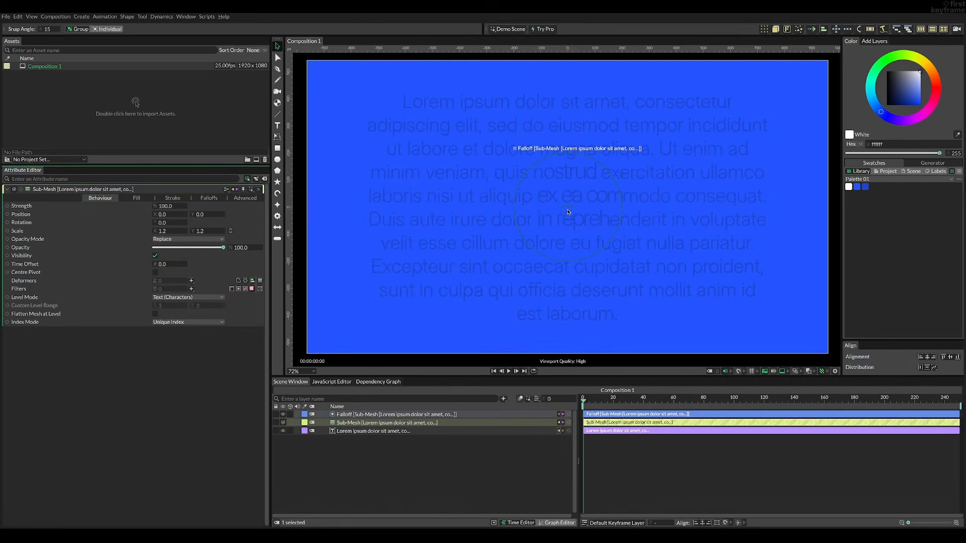
# Try moving the falloff across the paragraph to test the character scaling, and undo the moves.
pyautogui.click(738, 237)
pyautogui.moveTo(638, 222); pyautogui.dragTo(556, 216)
pyautogui.hotkey('ctrl', 'z')
pyautogui.hotkey('ctrl', 'z')
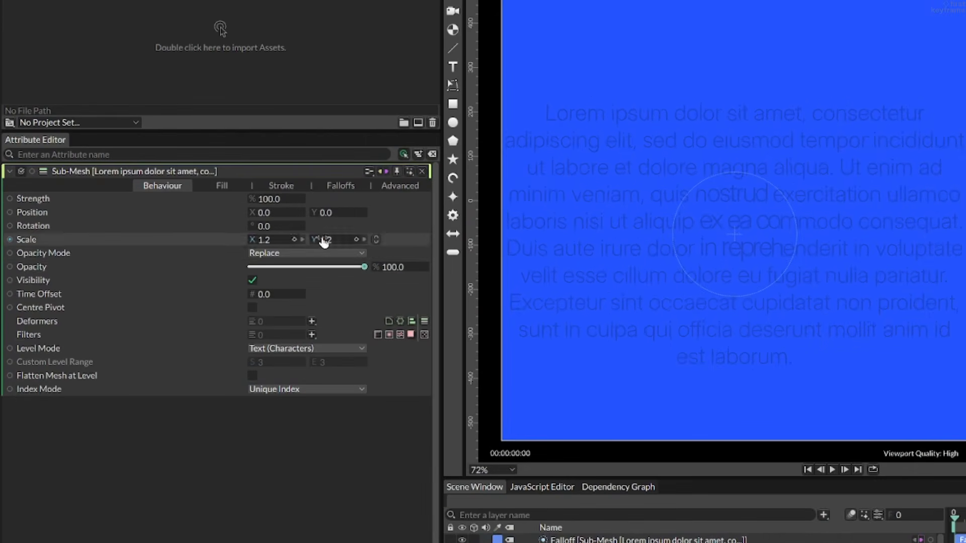
# Enable Replace Fill on the Sub-Mesh and set its colour to the dark blue swatch, 2046cf.
pyautogui.click(236, 186)
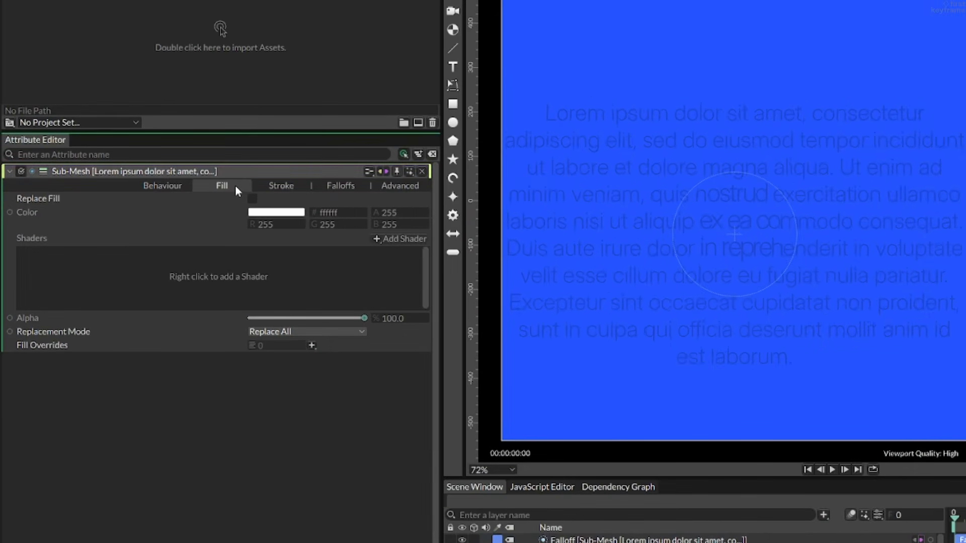
pyautogui.click(252, 199)
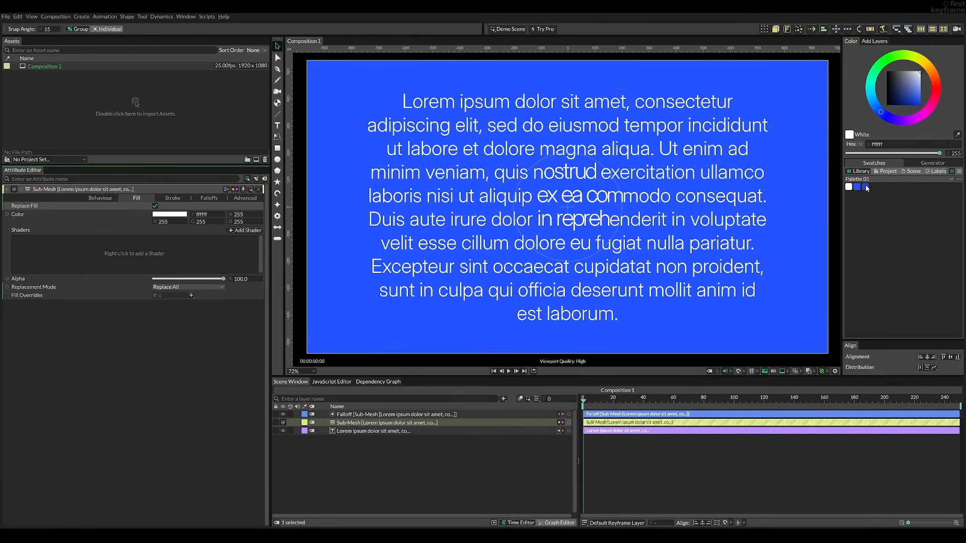
pyautogui.moveTo(171, 215); pyautogui.dragTo(170, 211)
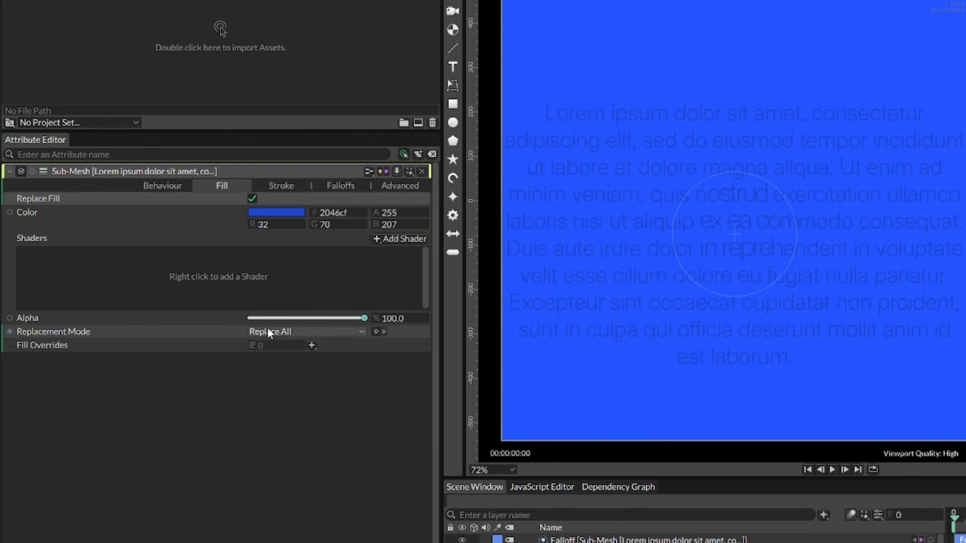
# Add a Color Material Override to the Sub-Mesh's fill overrides and connect the existing falloff to it.
pyautogui.click(313, 346)
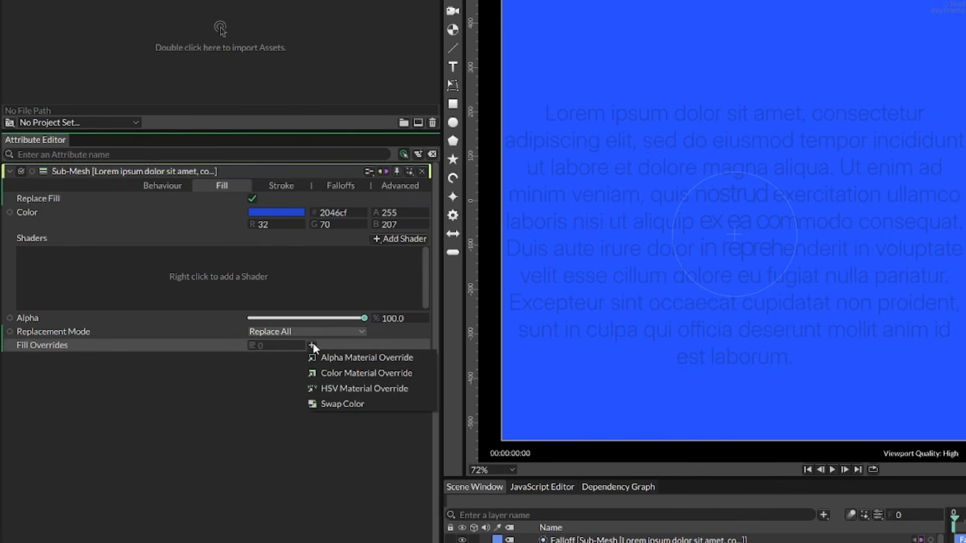
pyautogui.click(335, 377)
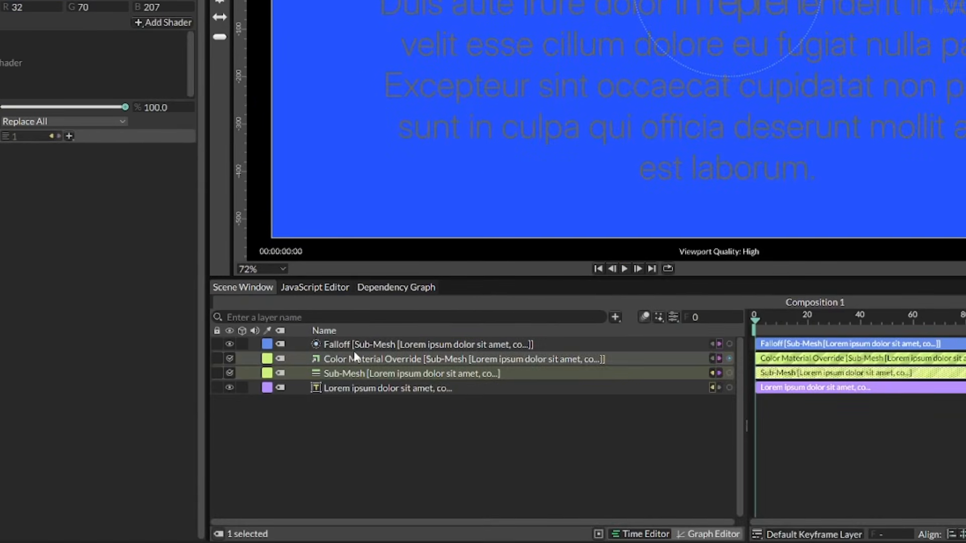
pyautogui.click(359, 362)
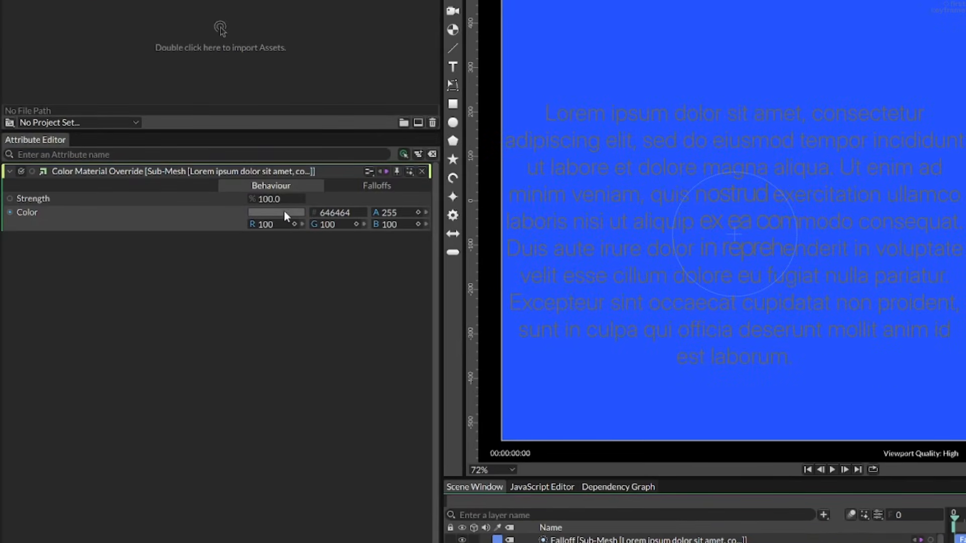
pyautogui.click(362, 186)
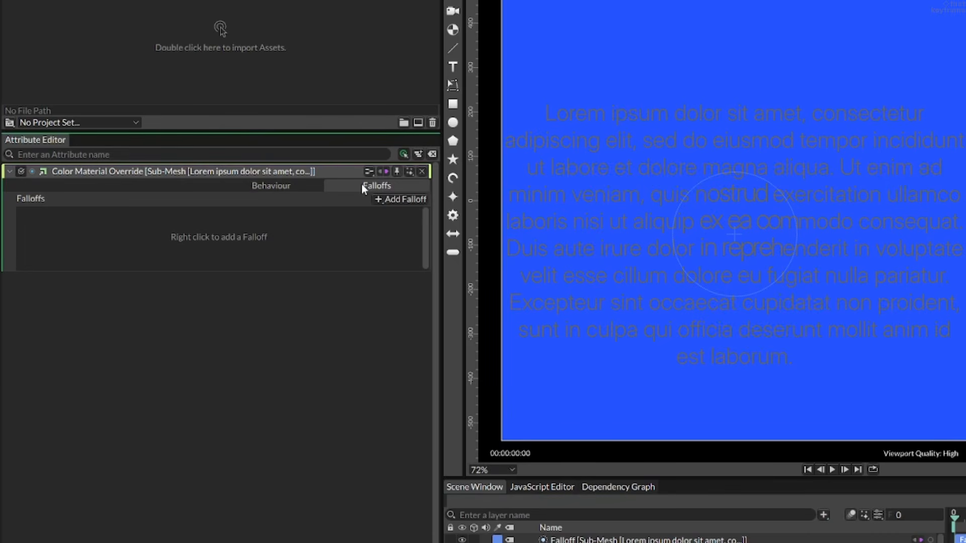
pyautogui.moveTo(575, 540); pyautogui.dragTo(476, 427)
pyautogui.moveTo(476, 354); pyautogui.dragTo(274, 159)
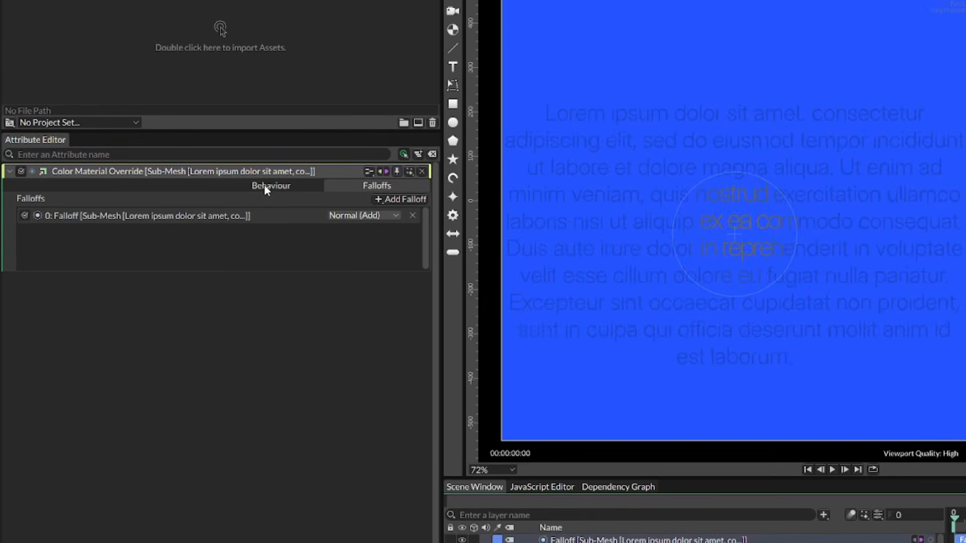
# Set the Color Material Override's colour to white, ffffff.
pyautogui.click(265, 187)
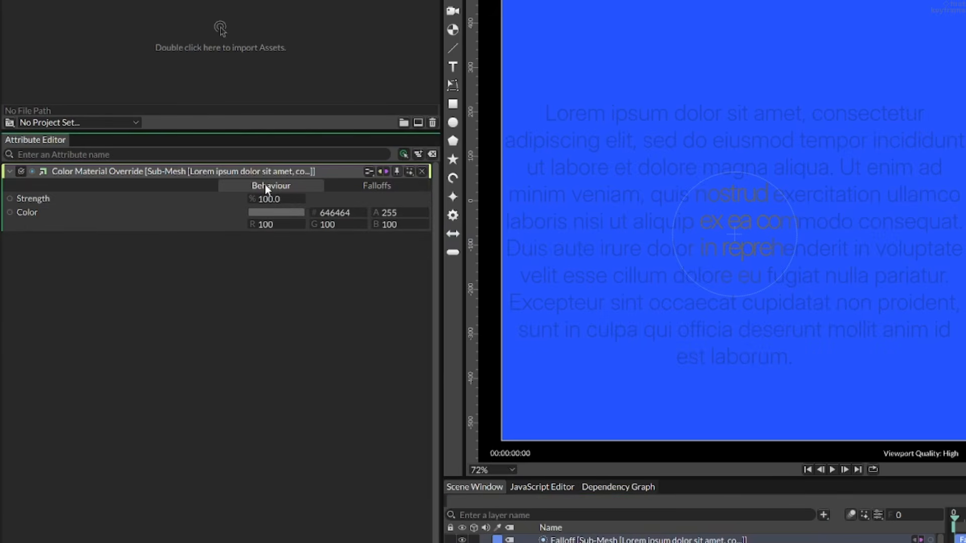
pyautogui.click(267, 215)
pyautogui.moveTo(275, 63); pyautogui.dragTo(461, 6)
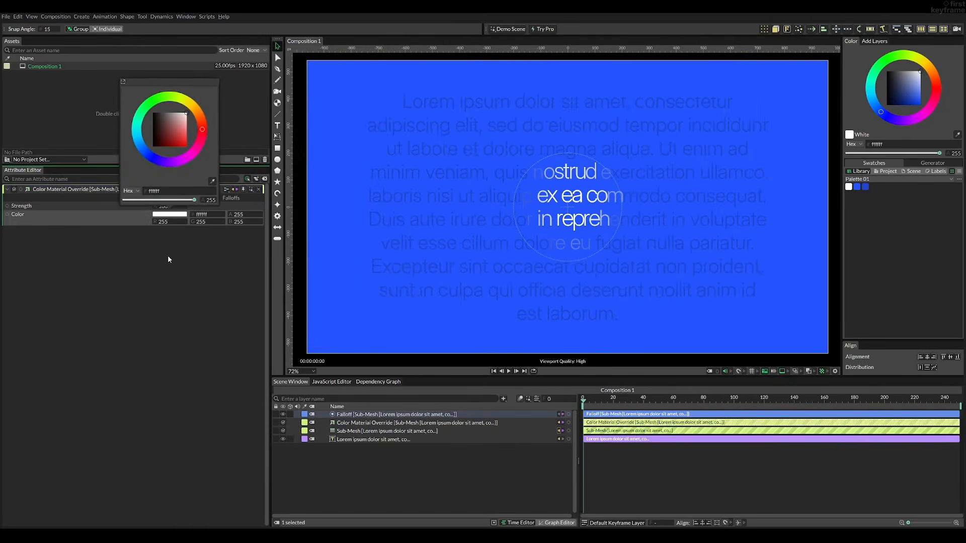
pyautogui.click(273, 282)
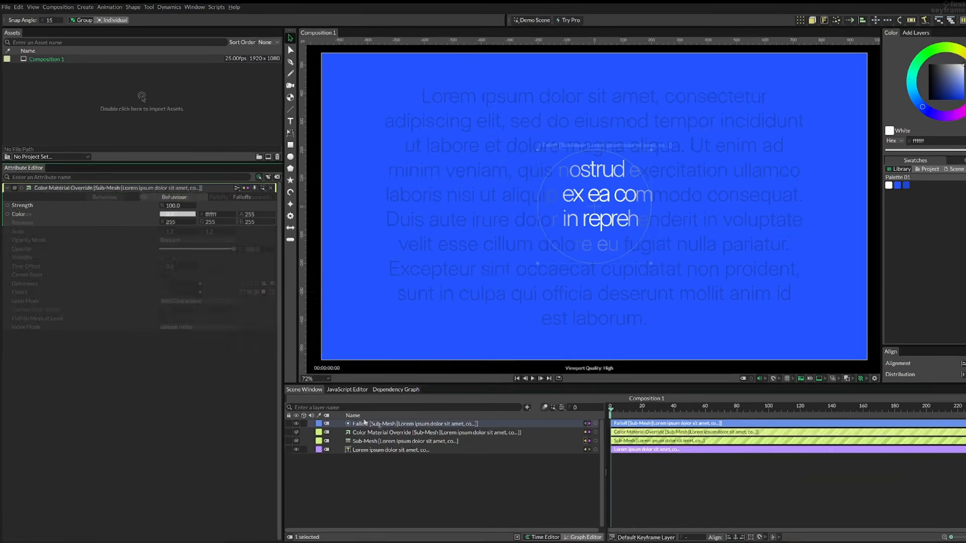
# Resize the paragraph's circular falloff to 350 wide by 185 high.
pyautogui.click(349, 415)
pyautogui.moveTo(277, 314); pyautogui.dragTo(332, 324)
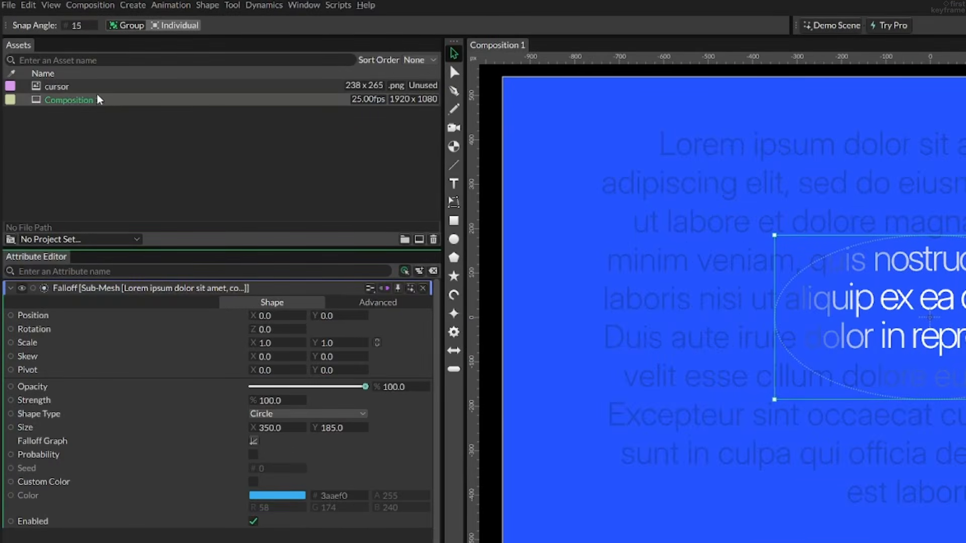
# Add the imported cursor image to the composition and set its Shrink to 25 on both X and Y.
pyautogui.moveTo(97, 86)
pyautogui.moveTo(97, 86); pyautogui.dragTo(351, 409)
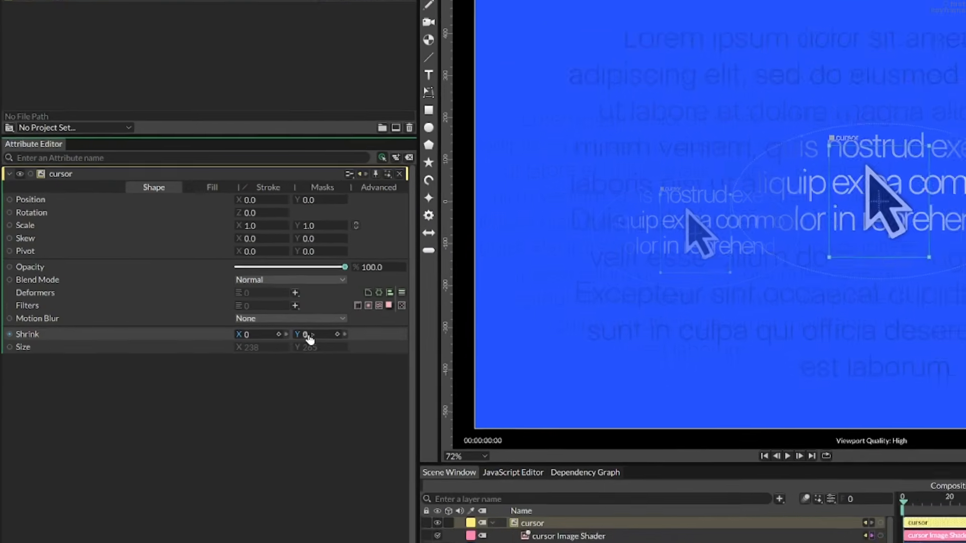
pyautogui.moveTo(199, 294); pyautogui.dragTo(211, 295)
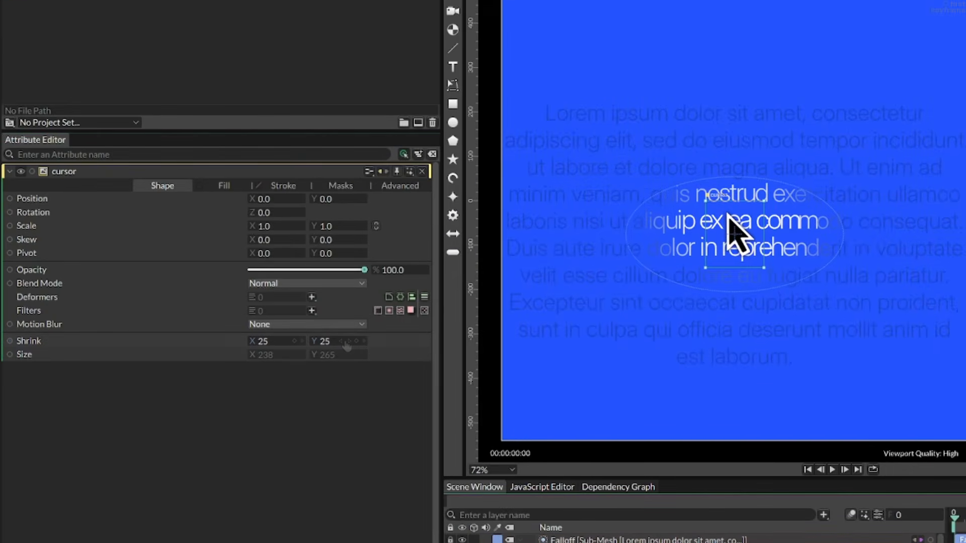
# Set the cursor image's pivot to X -60 and Y 85 to shift it relative to the falloff.
pyautogui.moveTo(266, 254); pyautogui.dragTo(233, 256)
pyautogui.moveTo(338, 256); pyautogui.dragTo(387, 254)
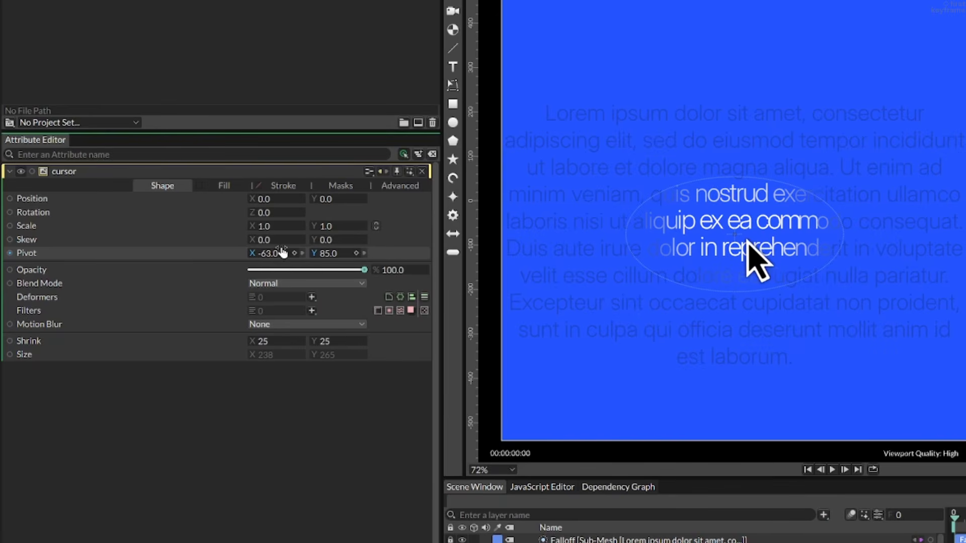
pyautogui.moveTo(280, 254); pyautogui.dragTo(285, 253)
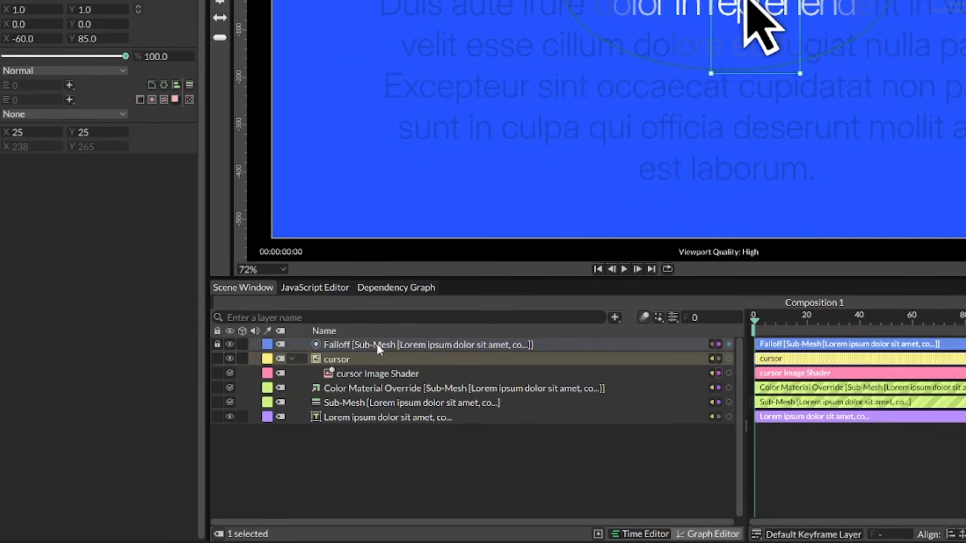
# Parent the falloff to the cursor layer, lock the falloff, and collapse the cursor's children.
pyautogui.moveTo(368, 415); pyautogui.dragTo(365, 420)
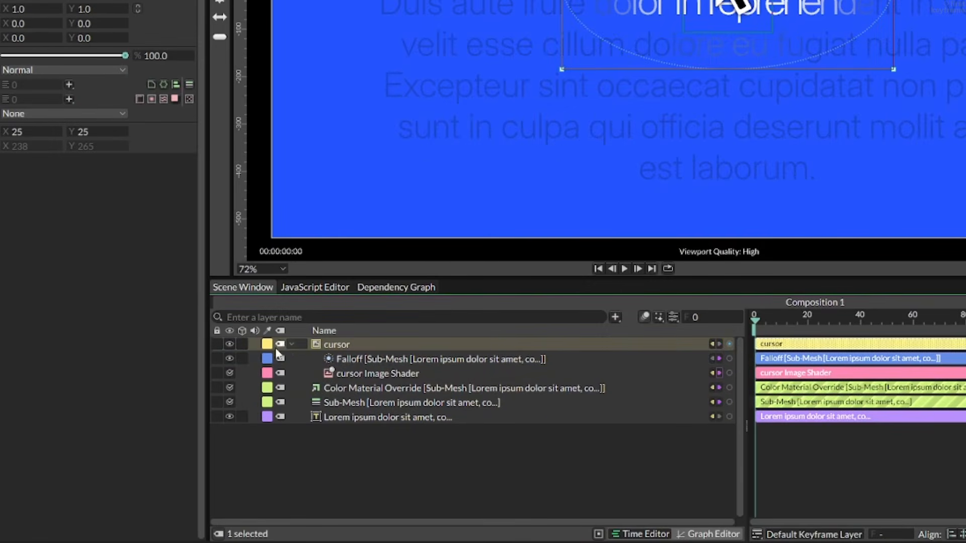
pyautogui.click(217, 358)
pyautogui.click(294, 345)
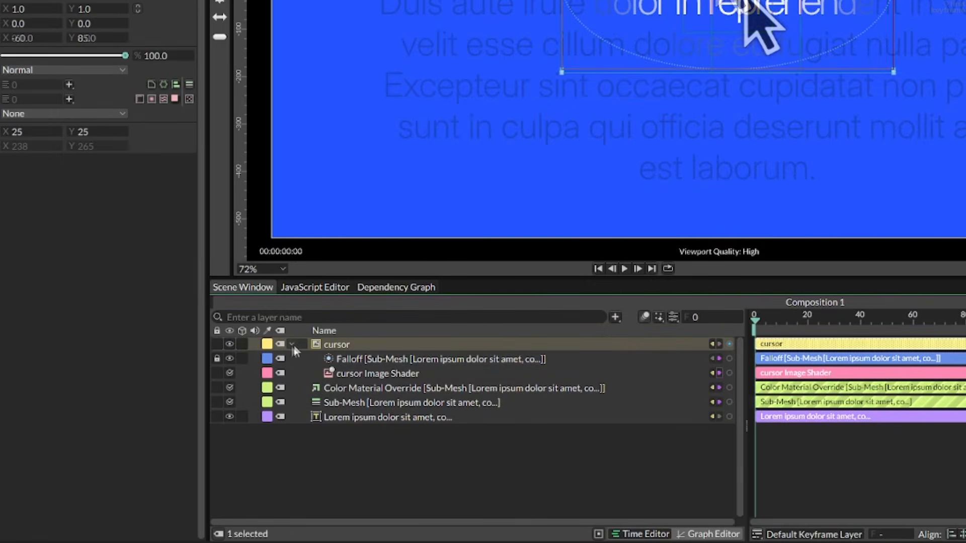
pyautogui.click(292, 344)
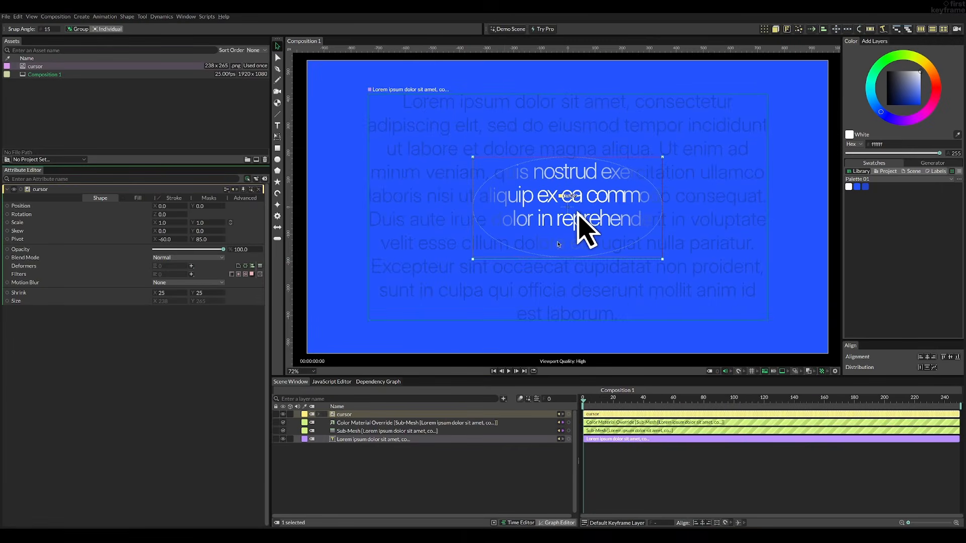
# Move the cursor to the start of the paragraph, about X -507, Y 327, and set the composition frame rate to 60.
pyautogui.moveTo(586, 230); pyautogui.dragTo(480, 186)
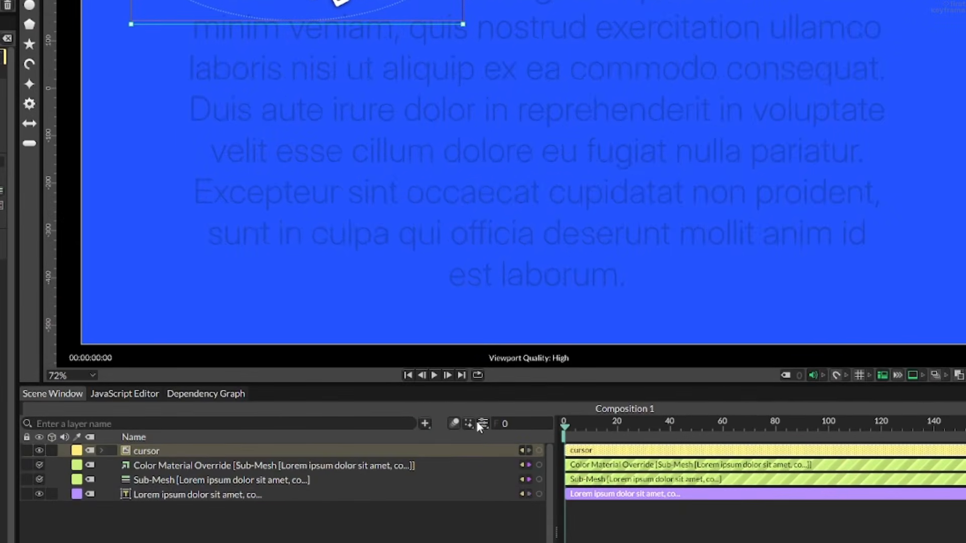
pyautogui.click(477, 423)
pyautogui.doubleClick(470, 239)
pyautogui.write('60')
pyautogui.press('Return')
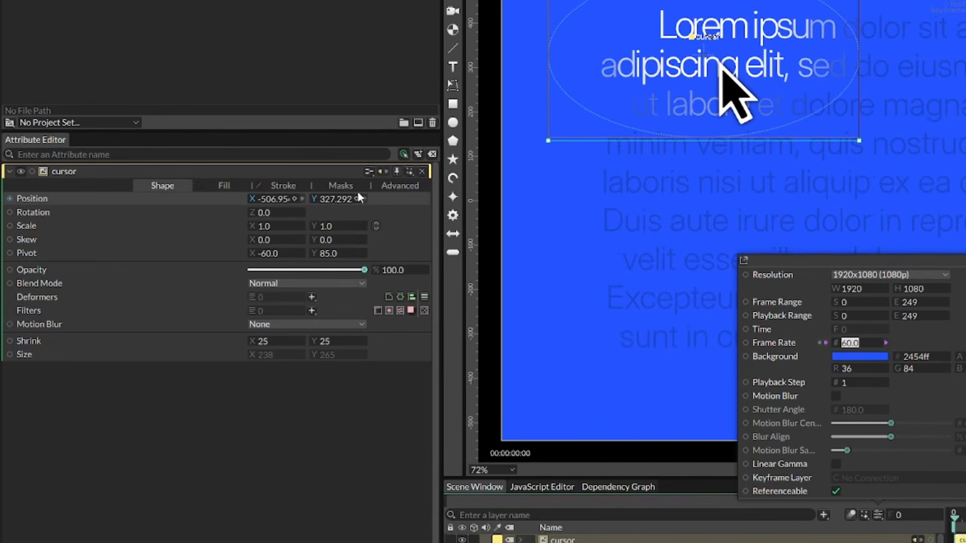
# Keyframe the cursor's position at frame 0, and at frame 120 move it to about X 216, Y -32.
pyautogui.click(356, 199)
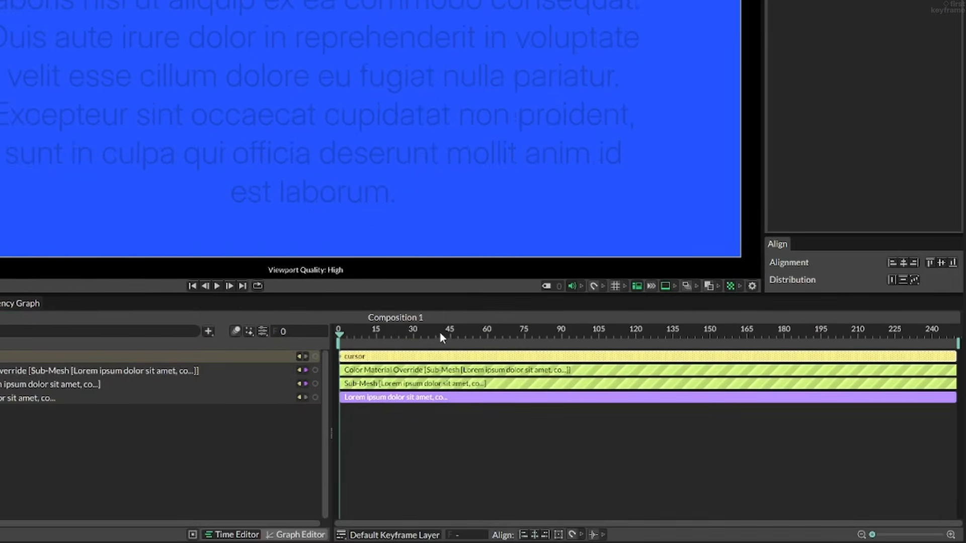
pyautogui.moveTo(440, 334); pyautogui.dragTo(637, 339)
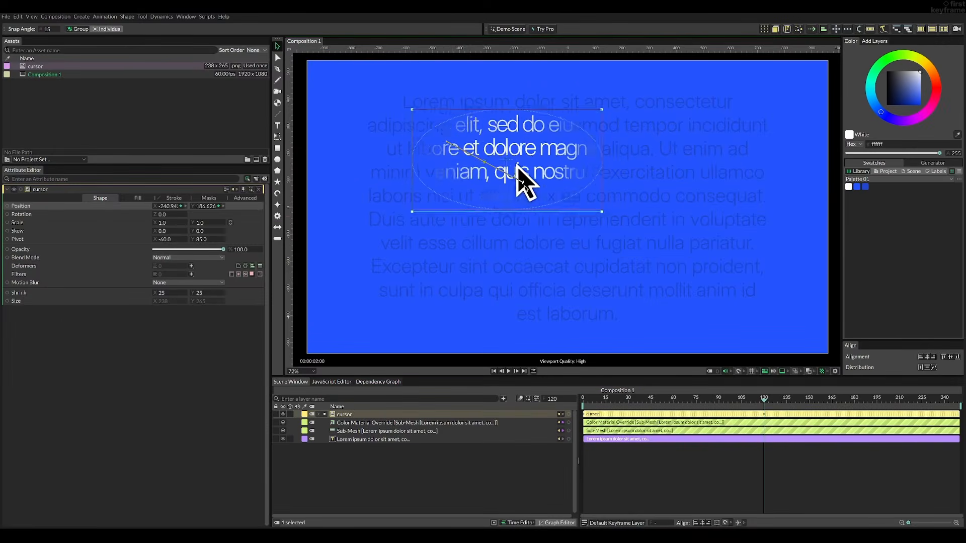
pyautogui.moveTo(629, 238); pyautogui.dragTo(641, 240)
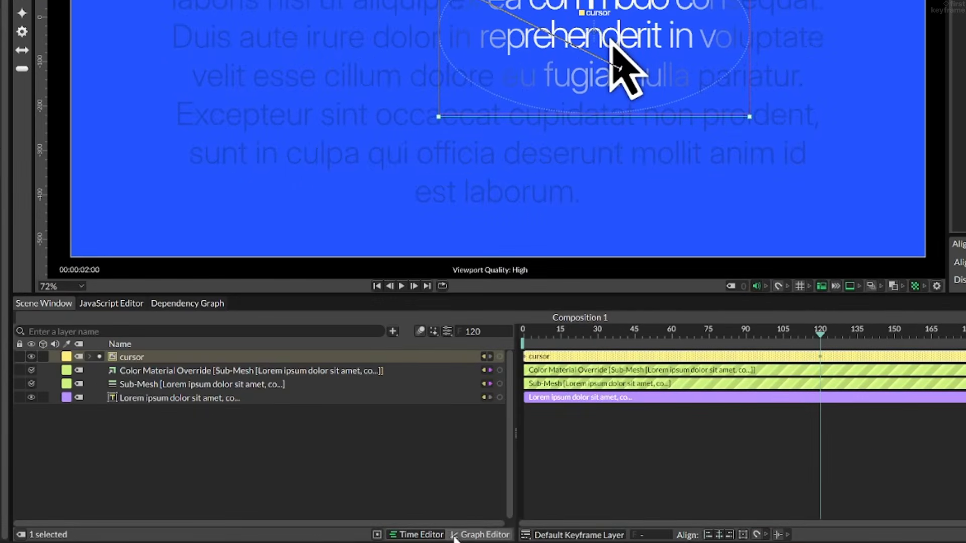
# Ease the cursor's Position X and Y keyframes into steep S-shaped curves in the Graph Editor and preview the motion.
pyautogui.click(557, 523)
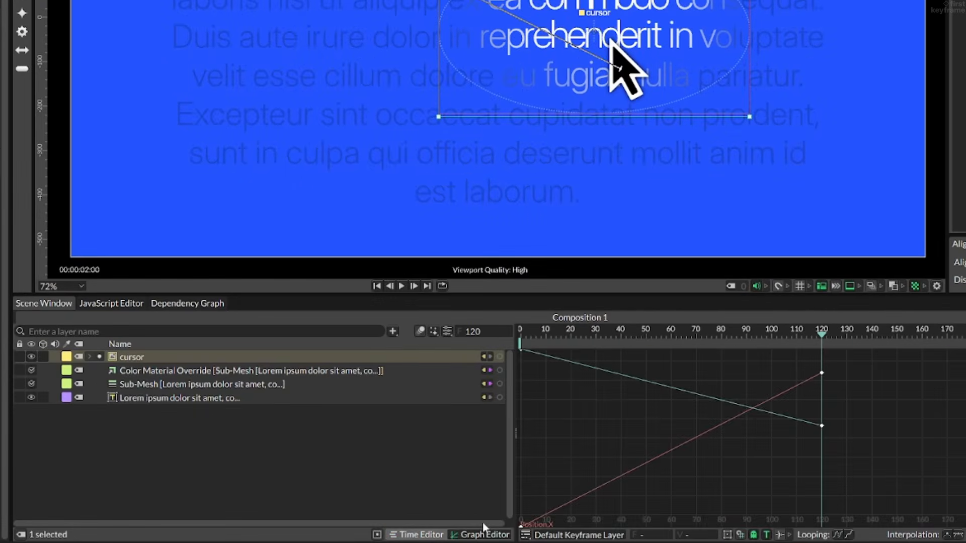
pyautogui.moveTo(861, 356); pyautogui.dragTo(630, 427)
pyautogui.moveTo(612, 521); pyautogui.dragTo(612, 520)
pyautogui.press('F9')
pyautogui.press('space')
pyautogui.click(642, 344)
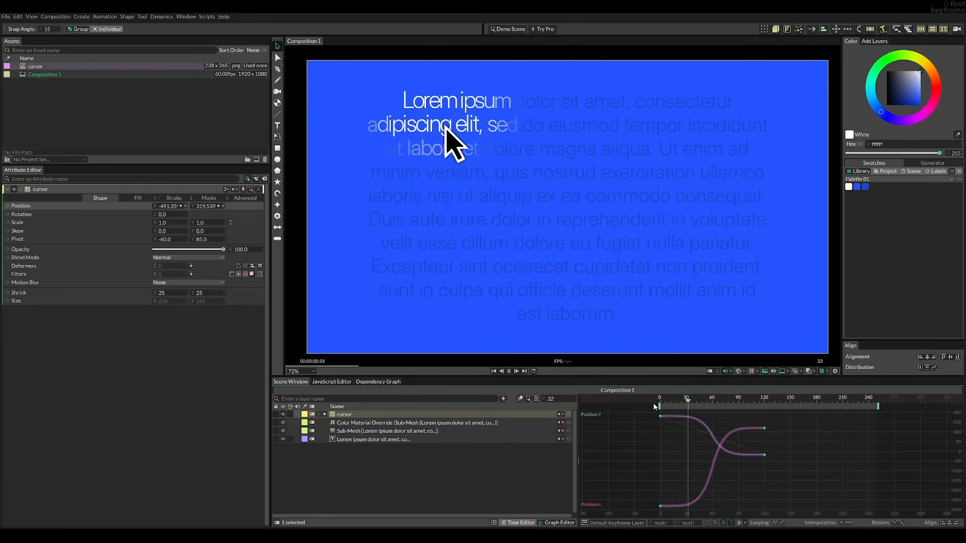
pyautogui.press('space')
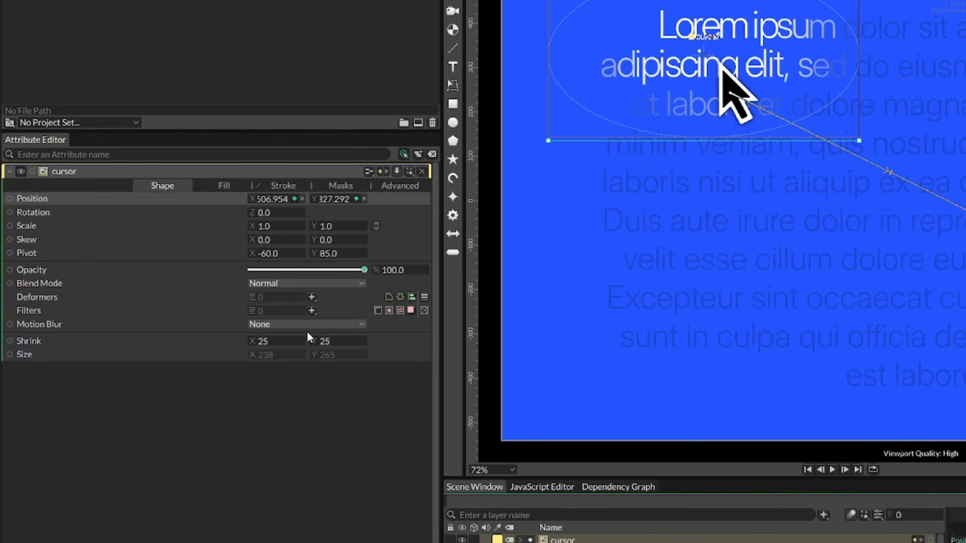
# Set the cursor's Motion Blur to Full, enable motion blur for the composition, and preview the animation.
pyautogui.click(189, 283)
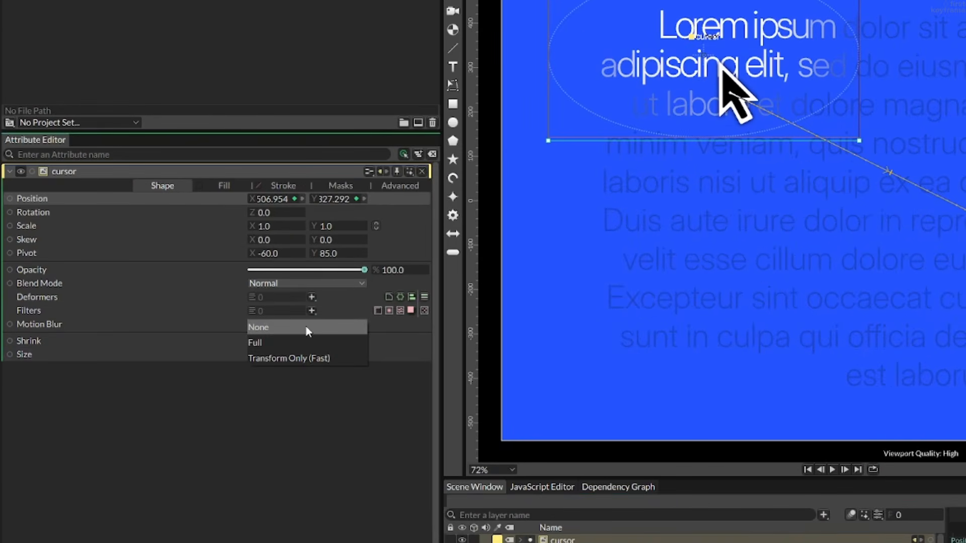
pyautogui.click(301, 342)
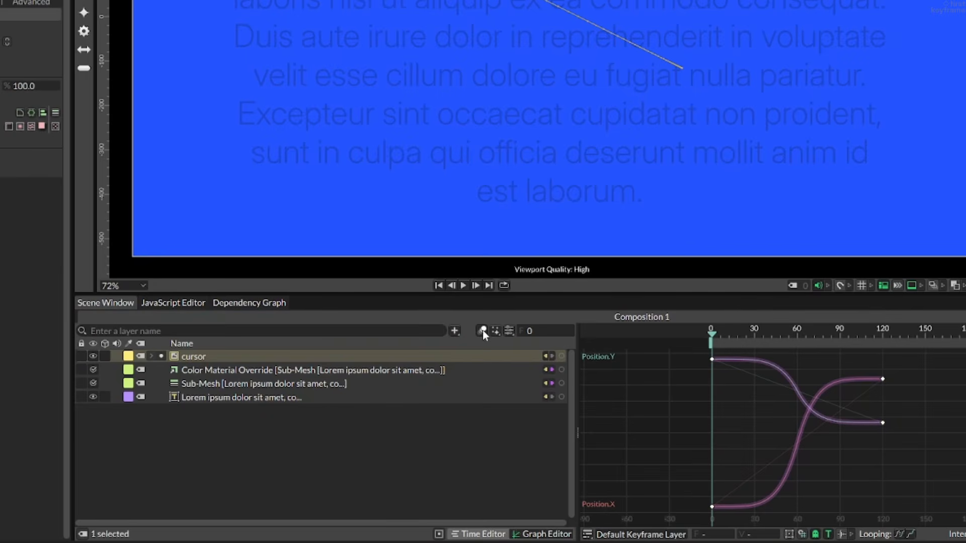
pyautogui.click(482, 330)
pyautogui.press('space')
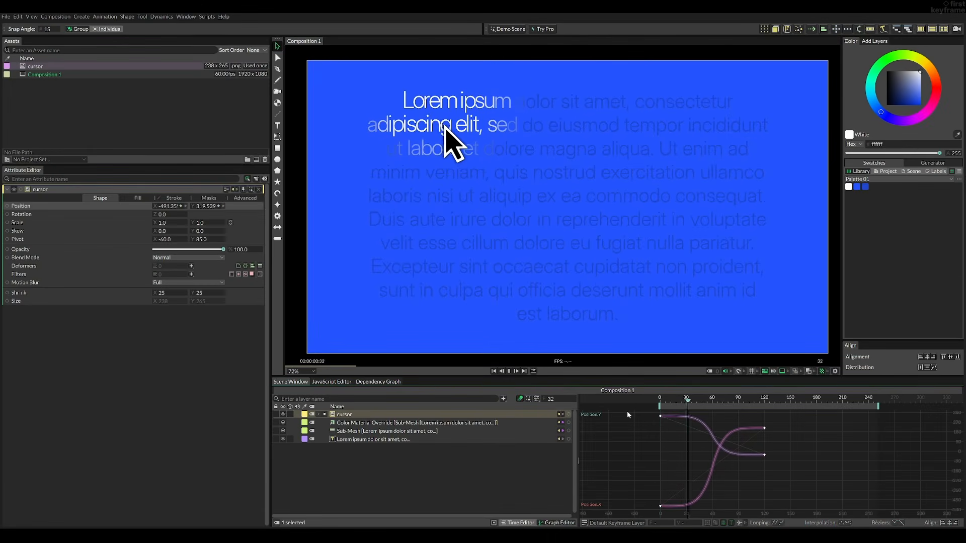
pyautogui.press('space')
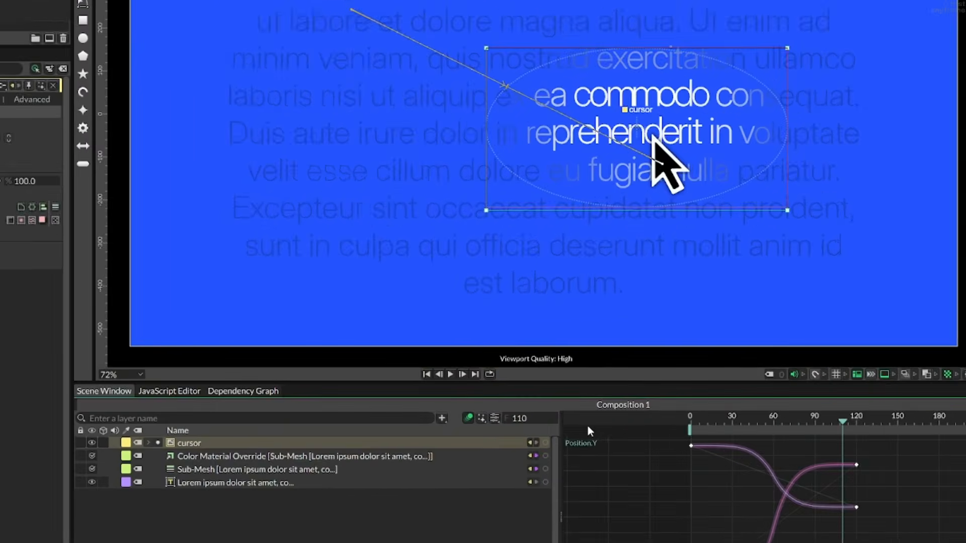
# Set the composition's motion blur Shutter Angle to 250 and play back the animation from the start.
pyautogui.click(484, 423)
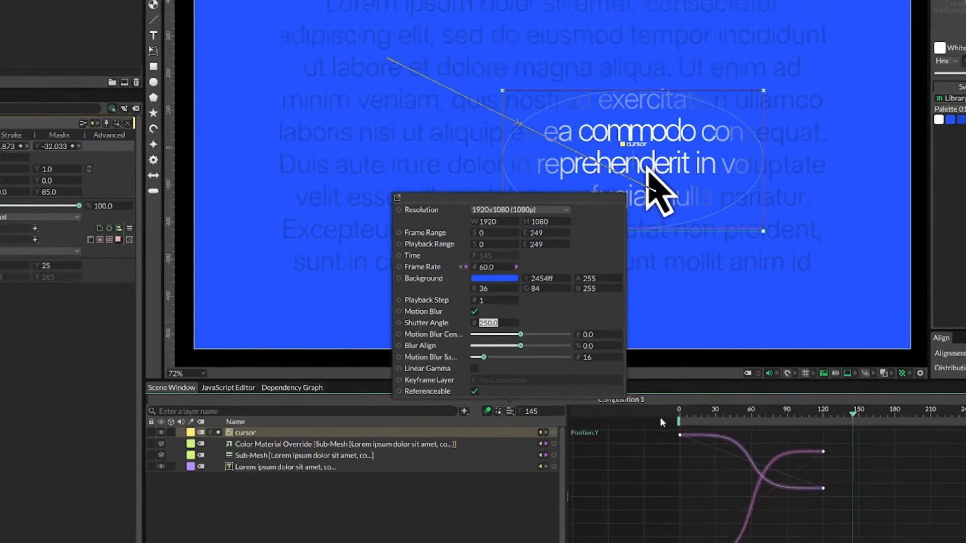
pyautogui.click(692, 430)
pyautogui.press('space')
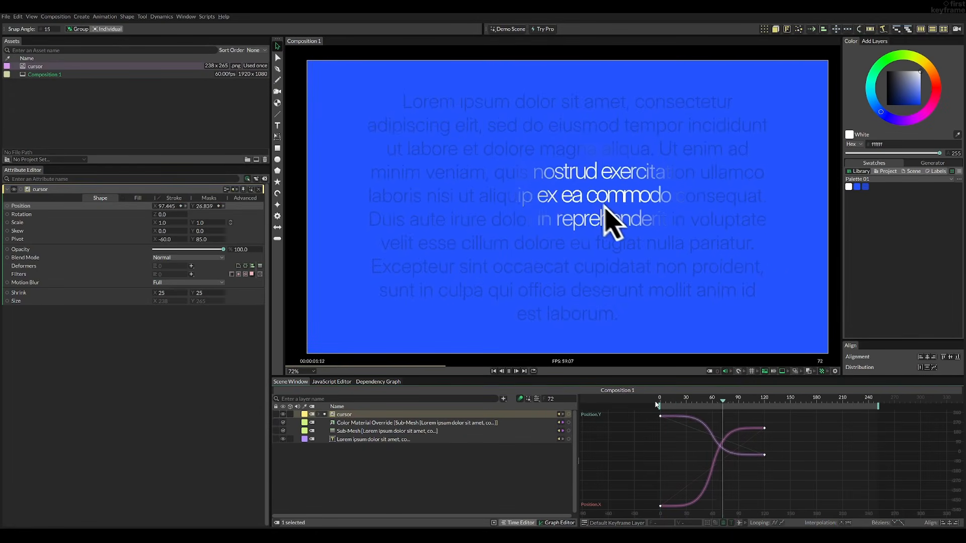
pyautogui.press('space')
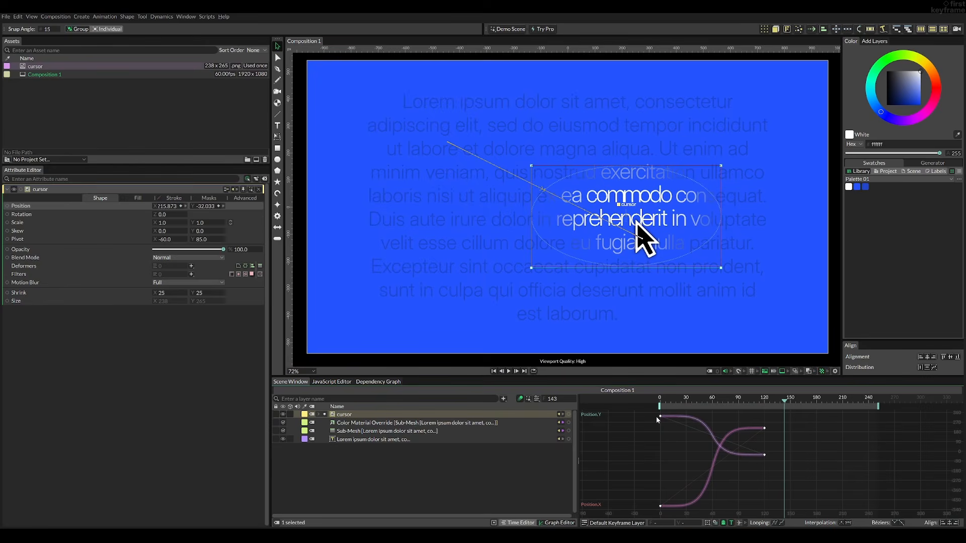